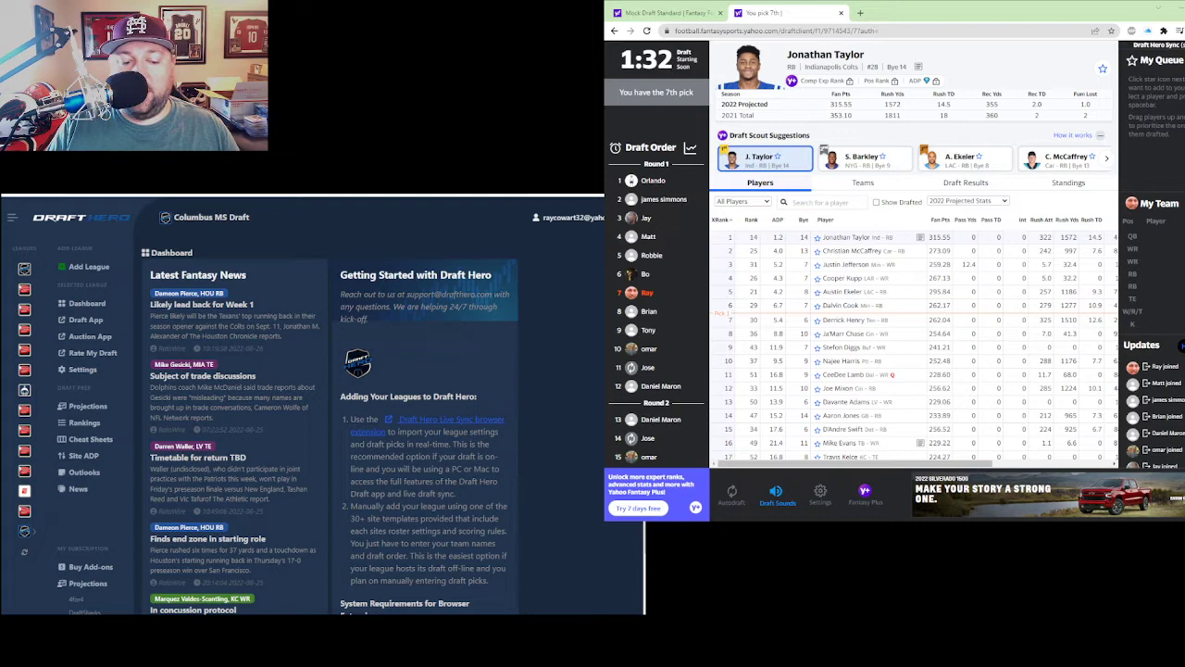
- Add a Yahoo league with ID 9714543 copied from the draft room URL, then sync and confirm its settings
{"action": "left_click", "coordinate": [89, 268]}
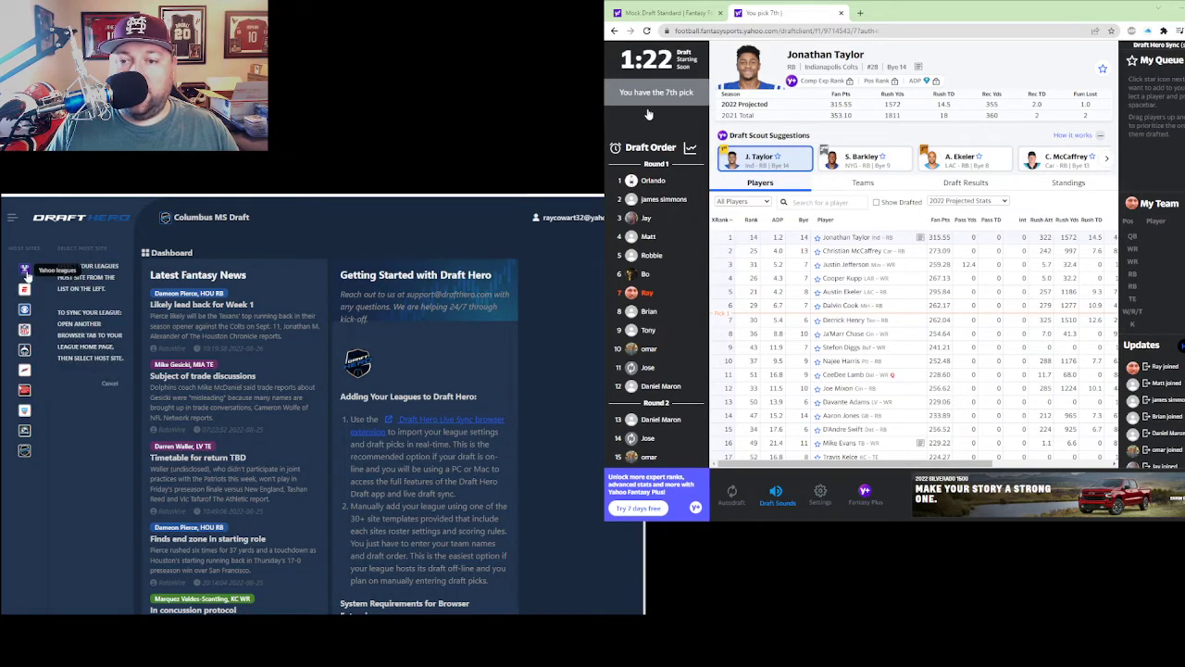
{"action": "left_click", "coordinate": [26, 270]}
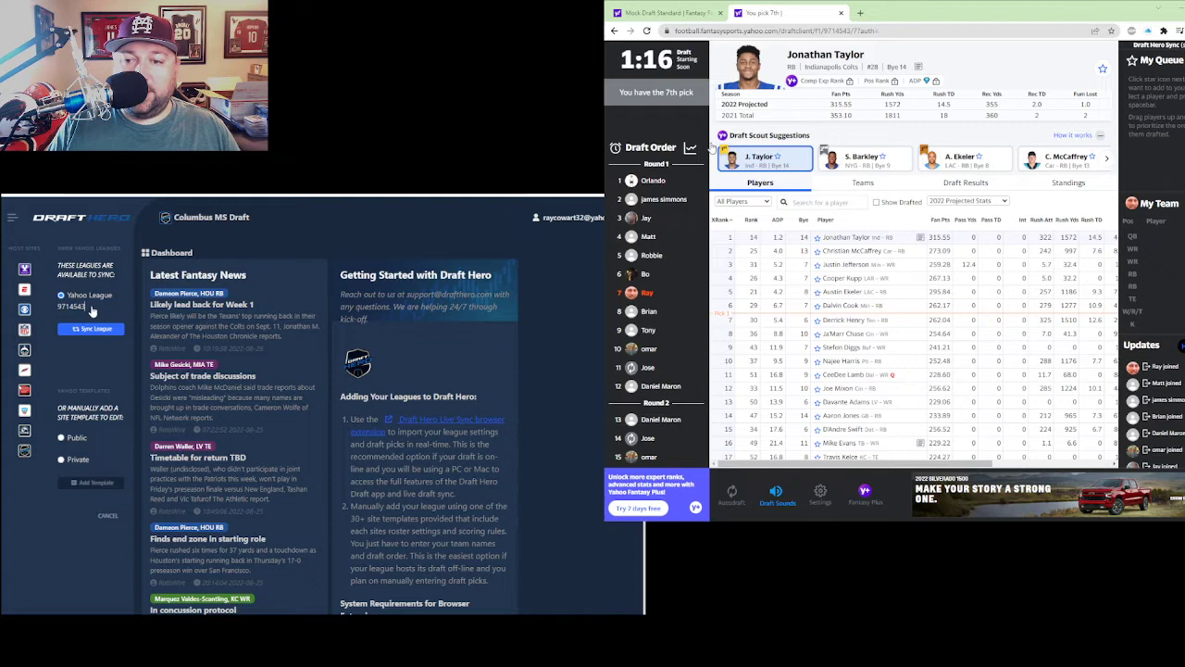
{"action": "left_click_drag", "start_coordinate": [88, 307], "coordinate": [62, 313]}
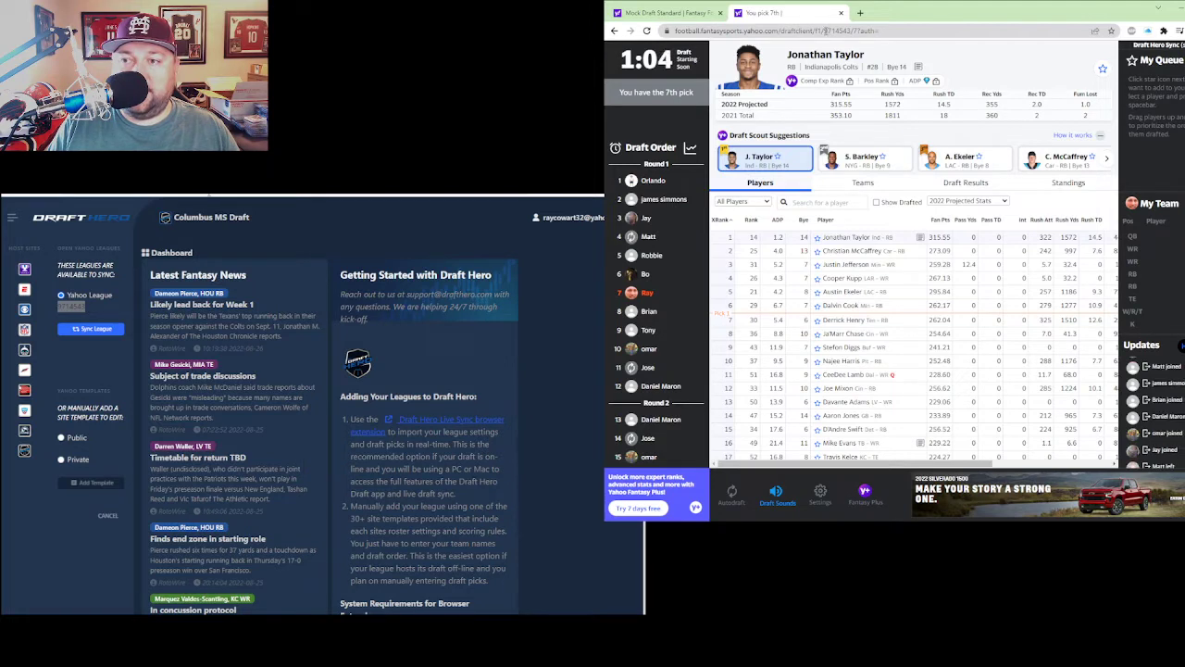
{"action": "left_click", "coordinate": [827, 30]}
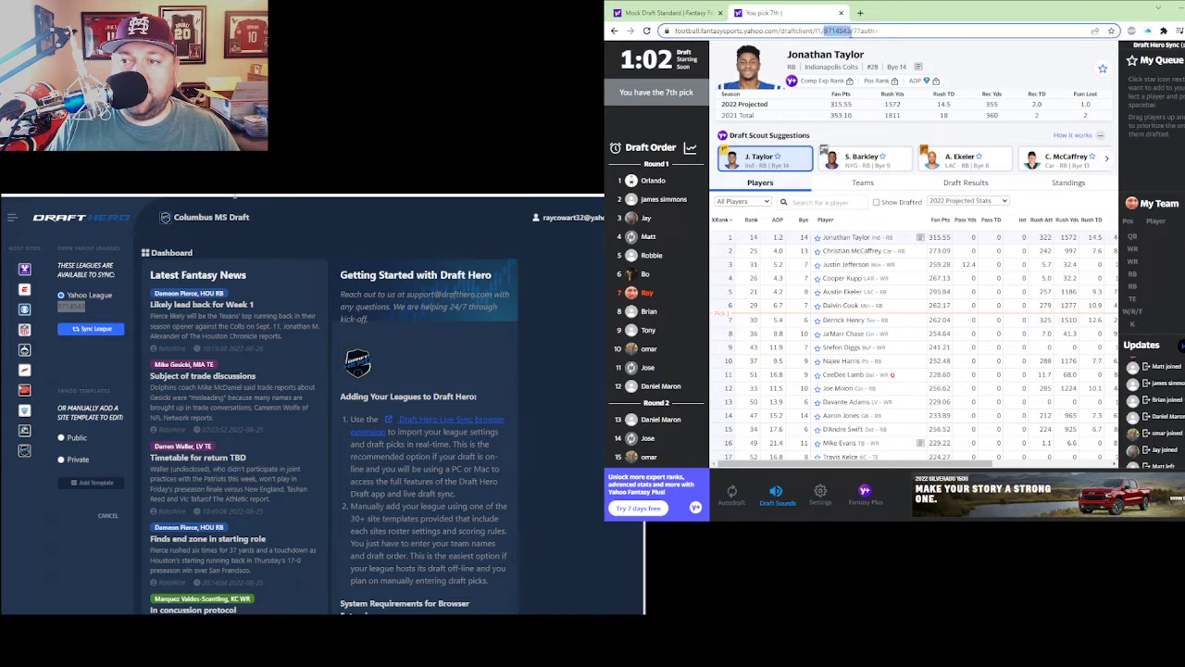
{"action": "double_click", "coordinate": [848, 34]}
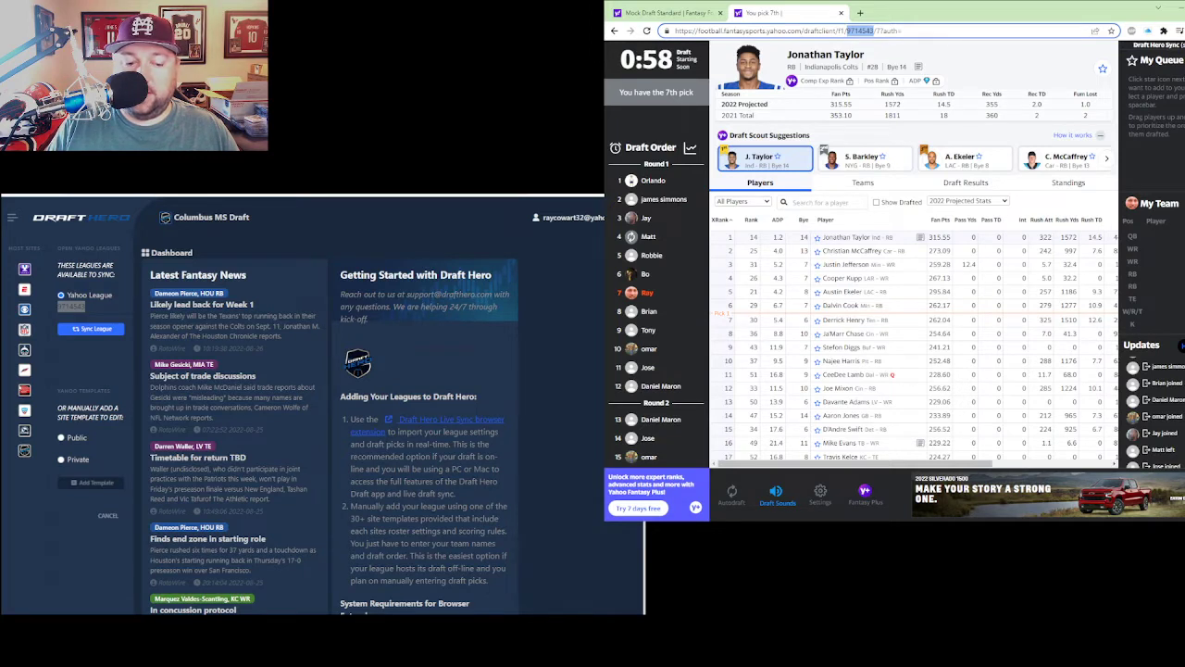
{"action": "key", "text": "ctrl+v"}
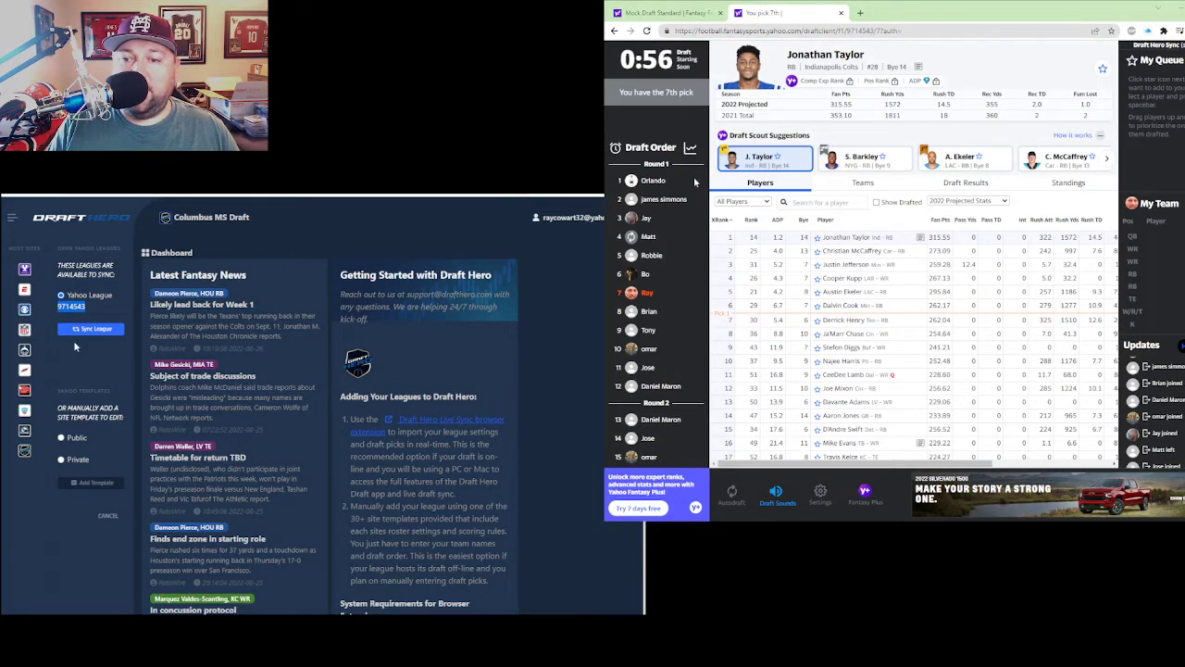
{"action": "left_click", "coordinate": [90, 330]}
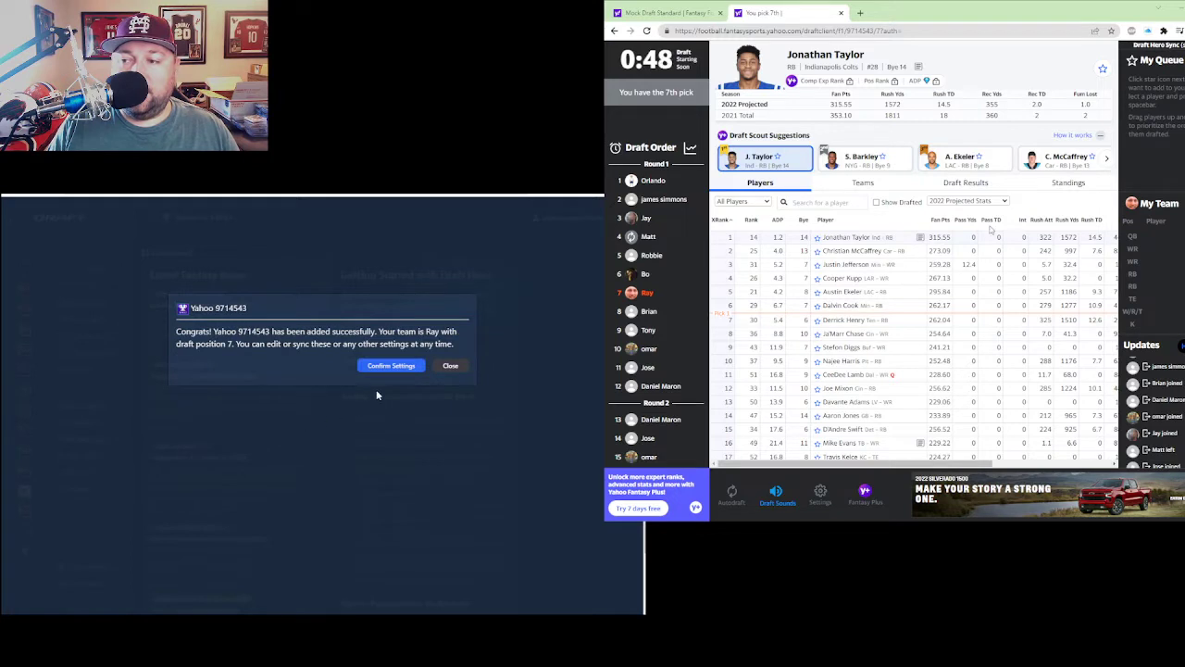
{"action": "left_click", "coordinate": [389, 367]}
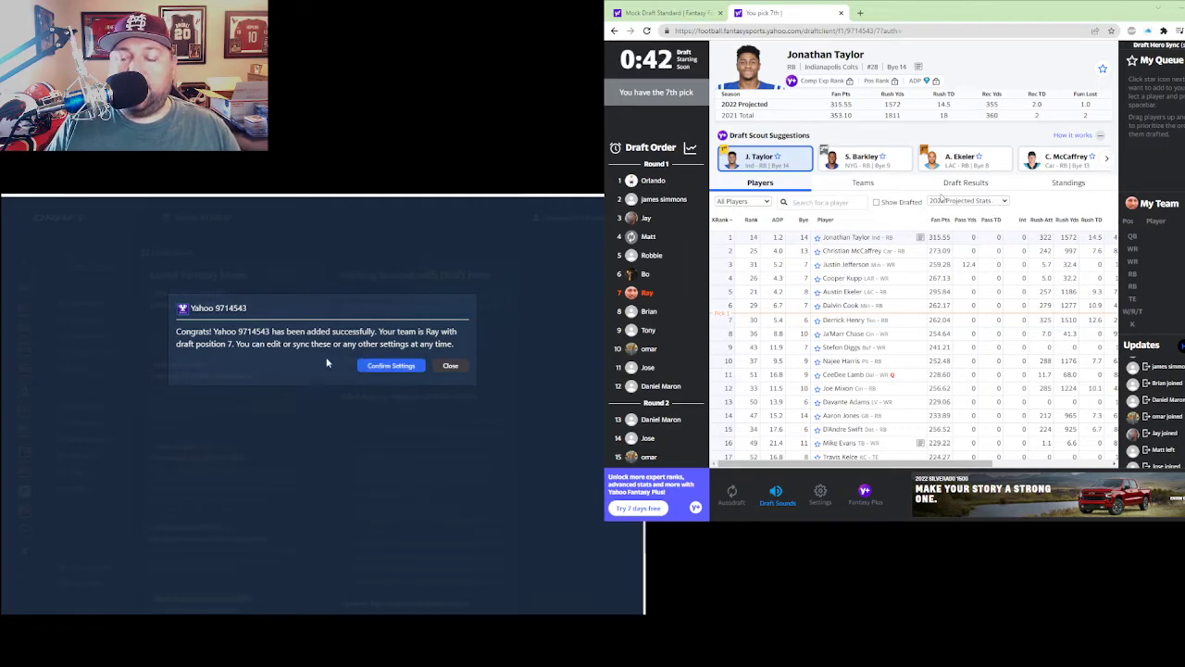
- Review the twelve team names on the league Settings page, leaving them unchanged
{"action": "left_click", "coordinate": [385, 369]}
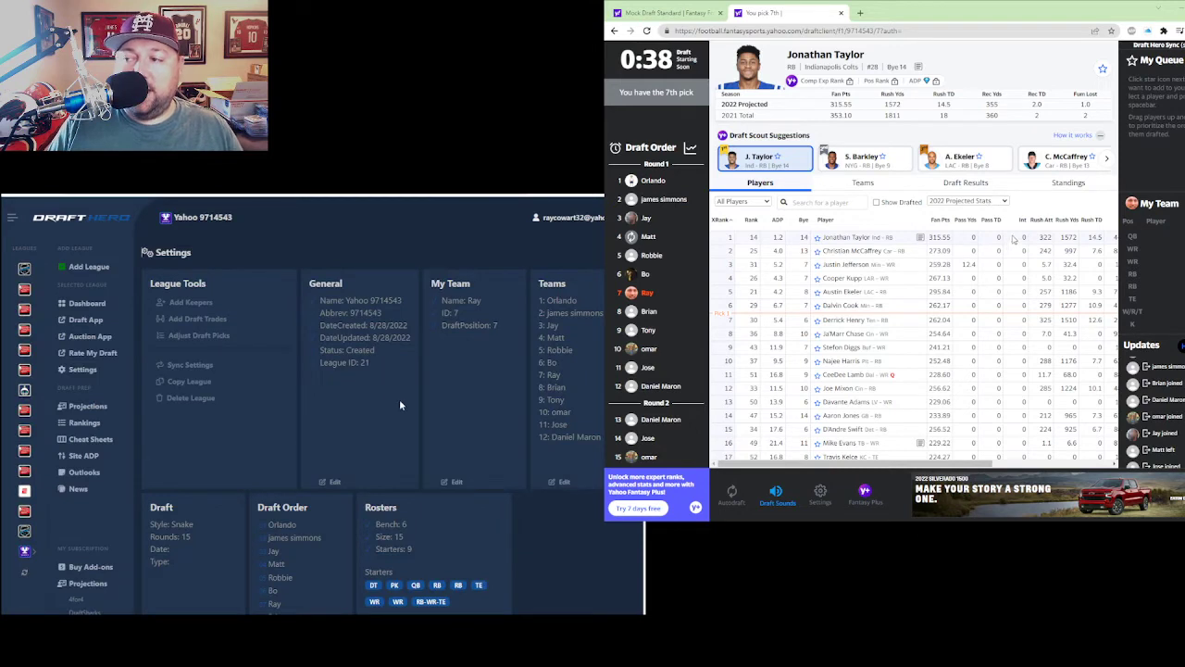
{"action": "left_click", "coordinate": [563, 479]}
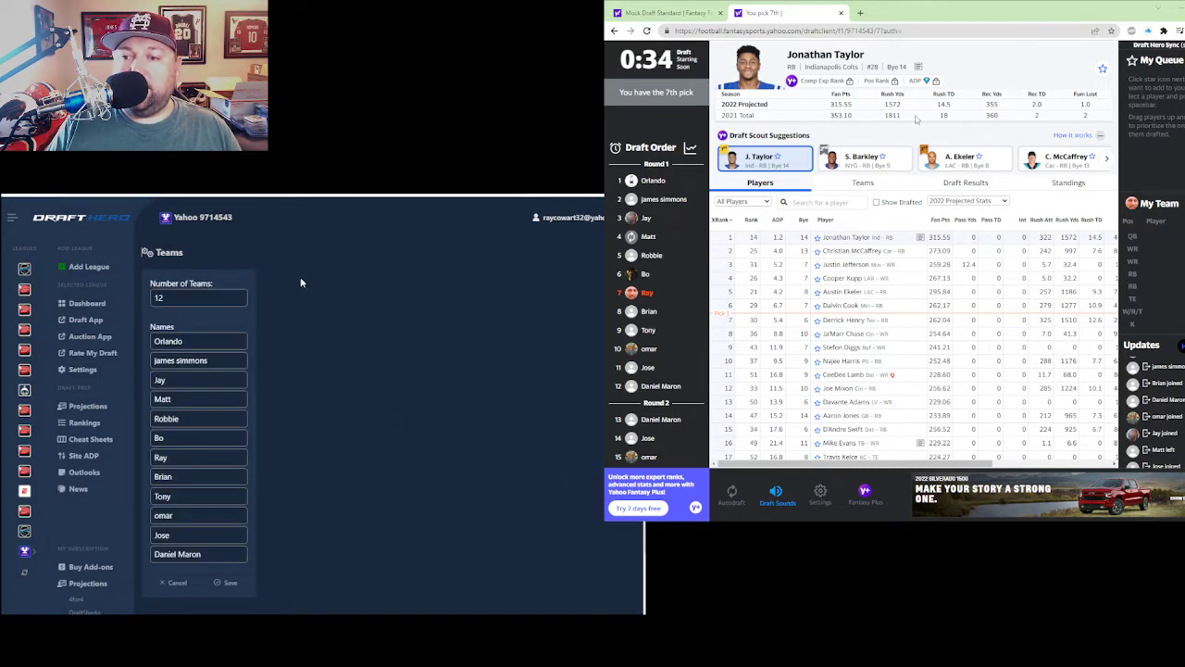
{"action": "left_click", "coordinate": [227, 583]}
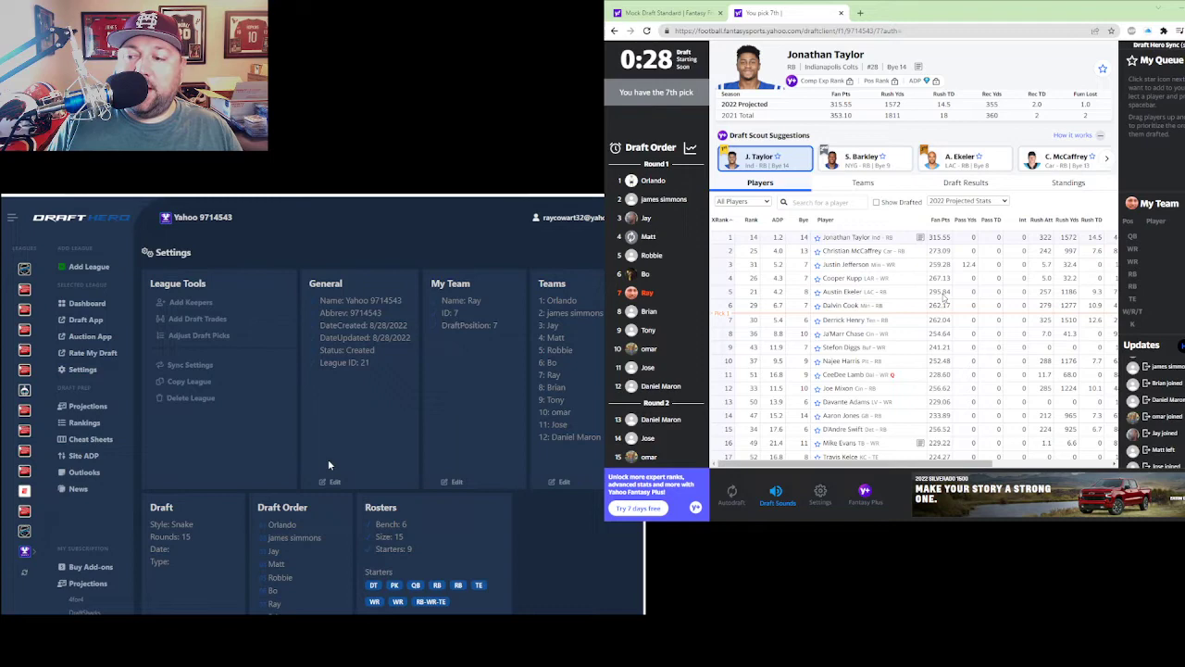
{"action": "scroll", "coordinate": [328, 459], "scroll_direction": "down", "scroll_amount": 3}
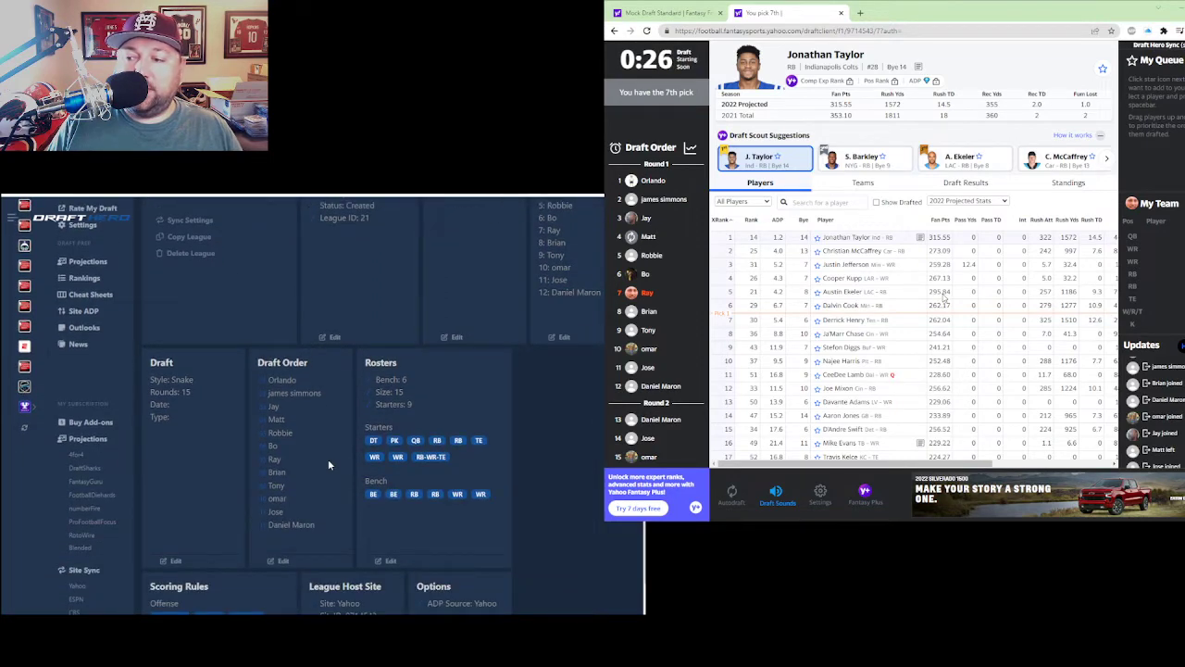
{"action": "scroll", "coordinate": [508, 299], "scroll_direction": "up", "scroll_amount": 1}
{"action": "left_click", "coordinate": [564, 389]}
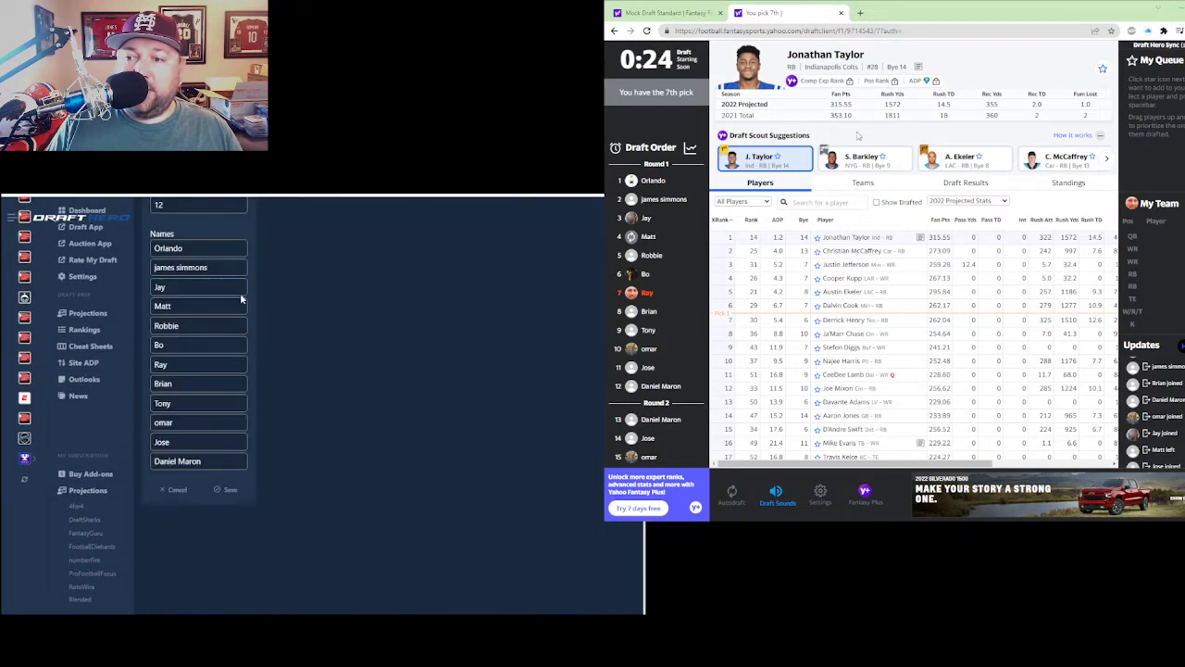
{"action": "scroll", "coordinate": [271, 276], "scroll_direction": "up", "scroll_amount": 2}
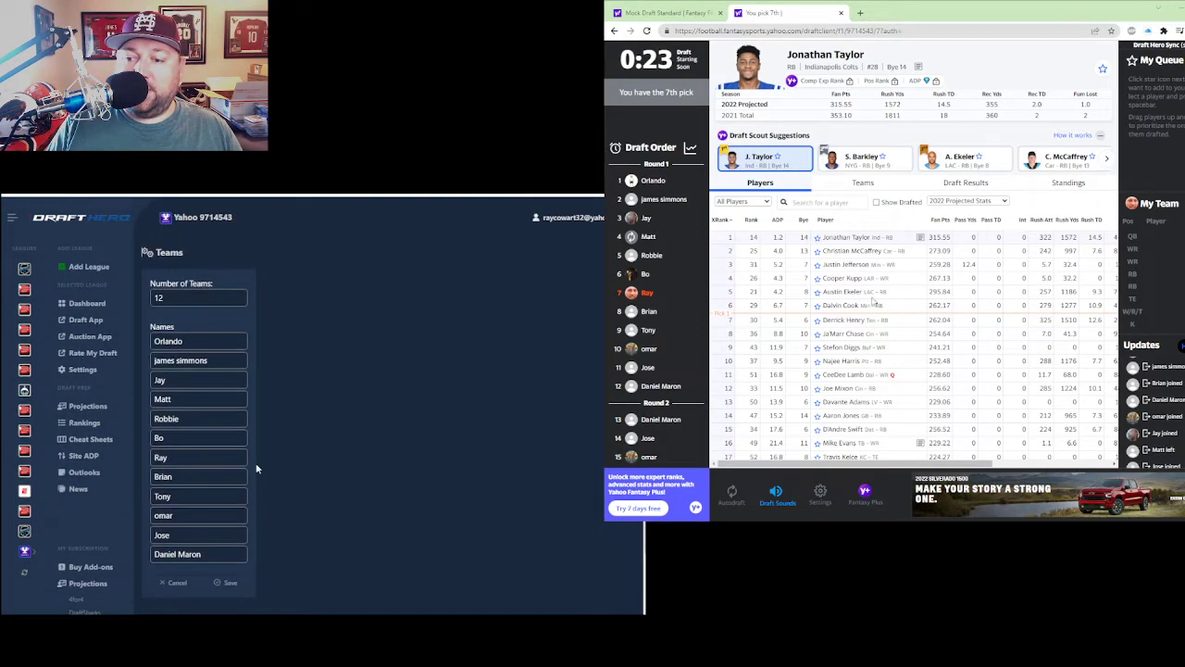
{"action": "left_click", "coordinate": [181, 583]}
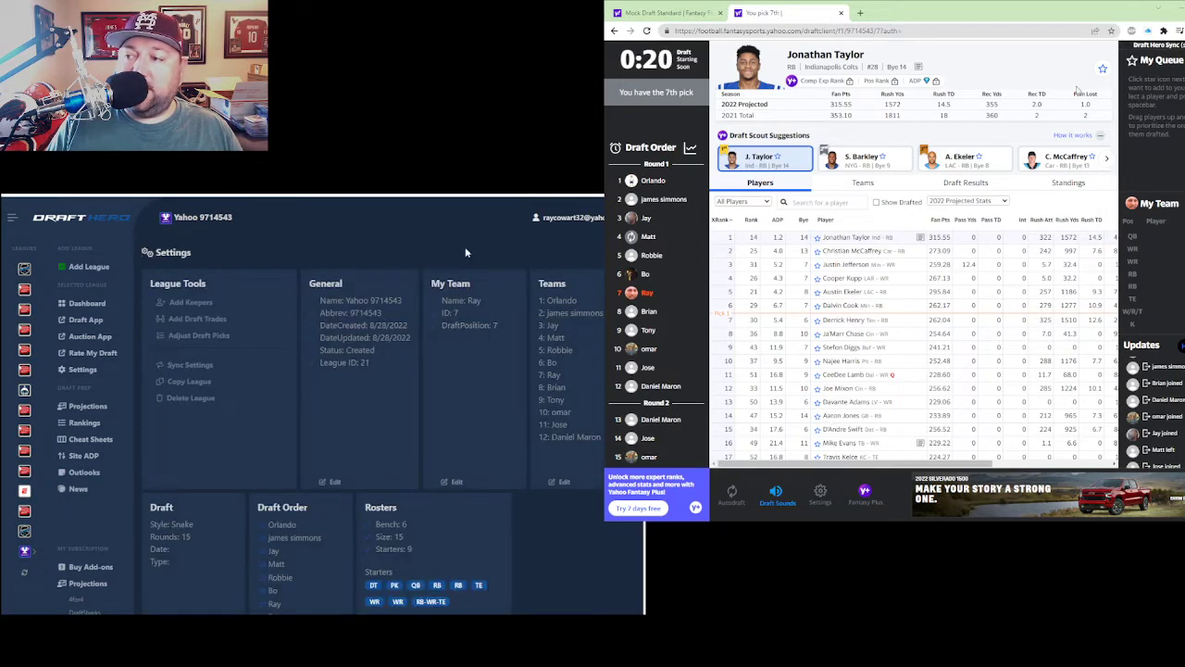
- Set Ray as my team at draft position 7
{"action": "left_click", "coordinate": [452, 482]}
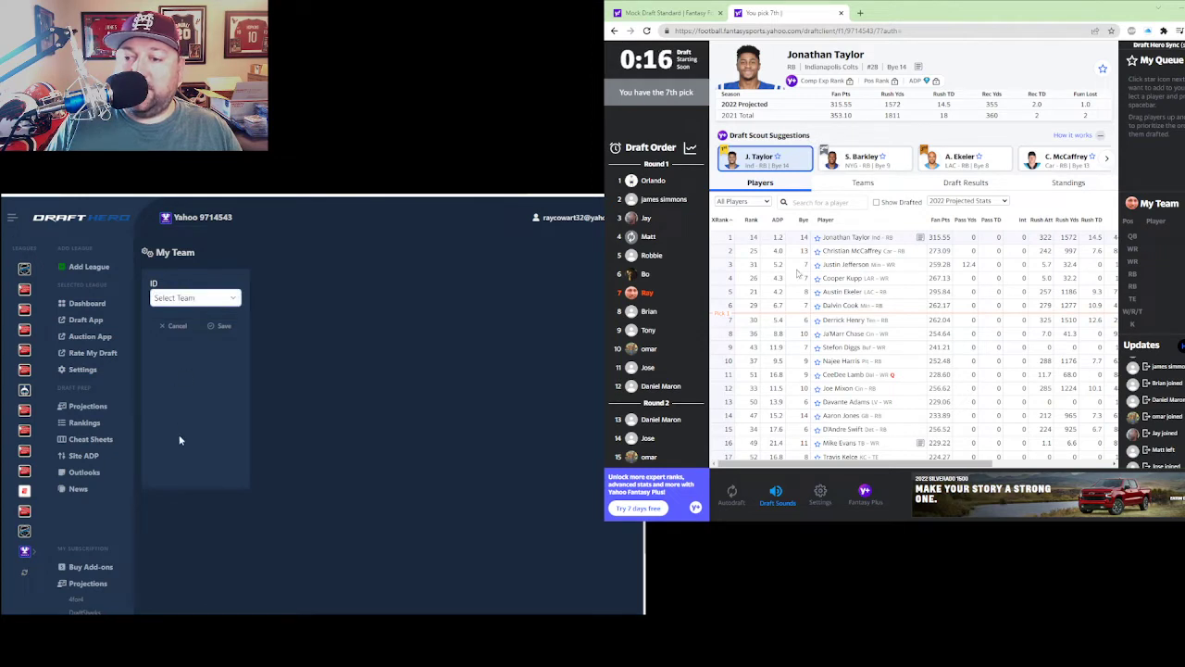
{"action": "left_click", "coordinate": [175, 388]}
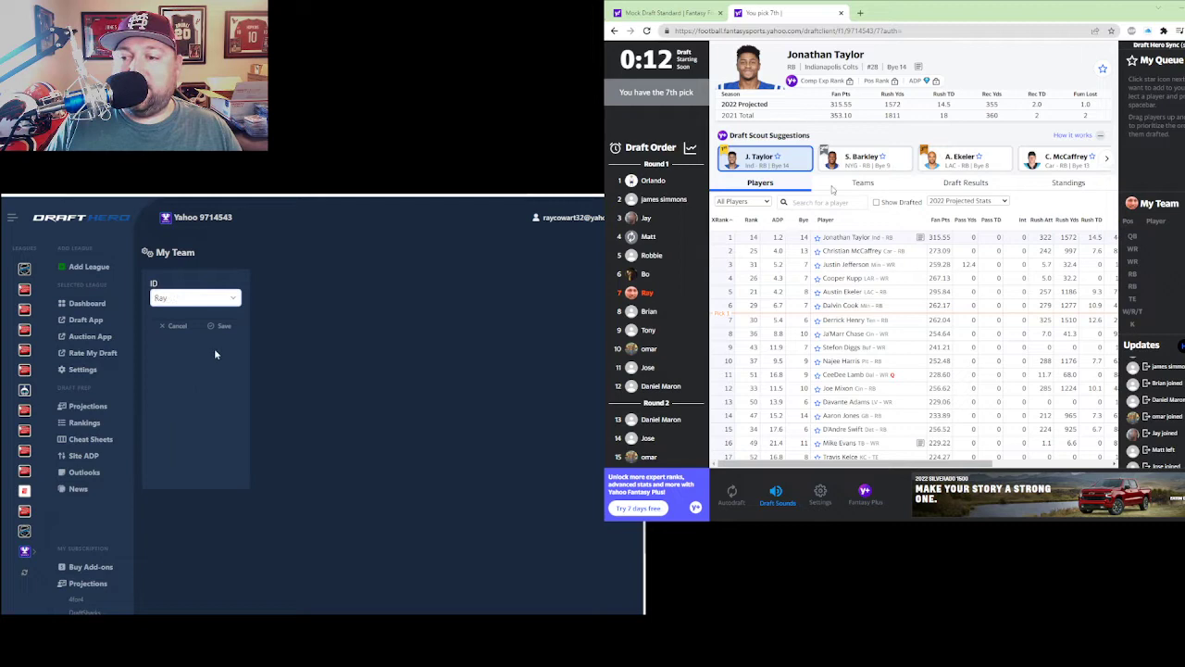
{"action": "left_click", "coordinate": [224, 325]}
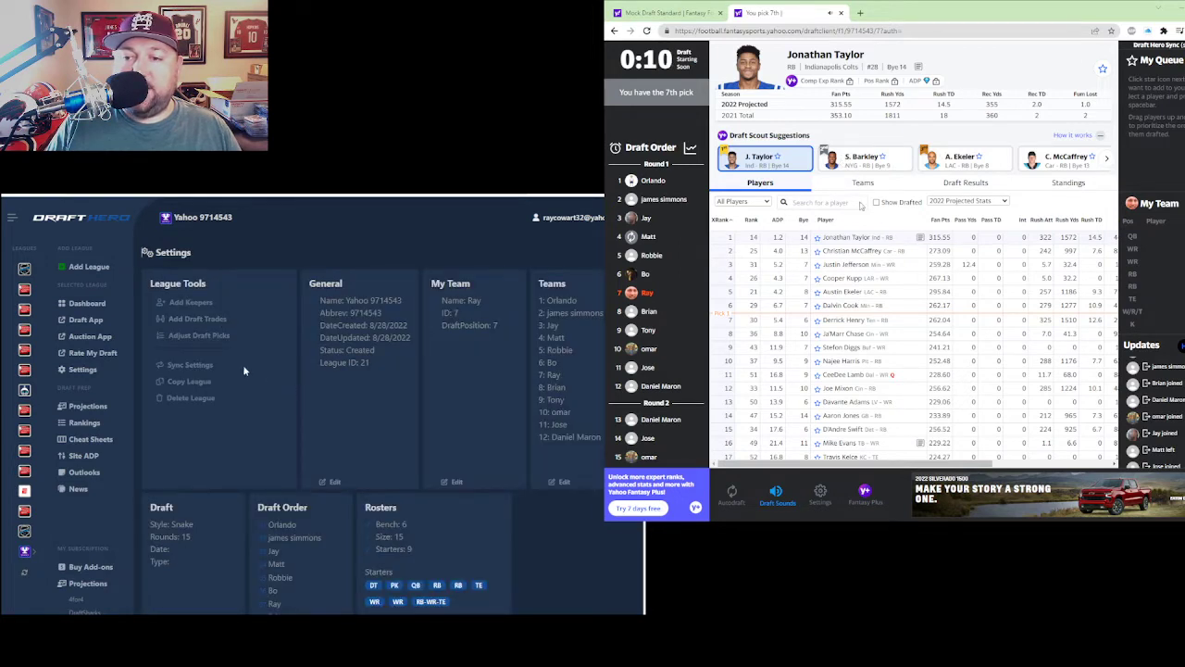
- Enable Show Summary Draft Grid in the draft app's Pro Options and start Draft Sync
{"action": "left_click", "coordinate": [93, 320]}
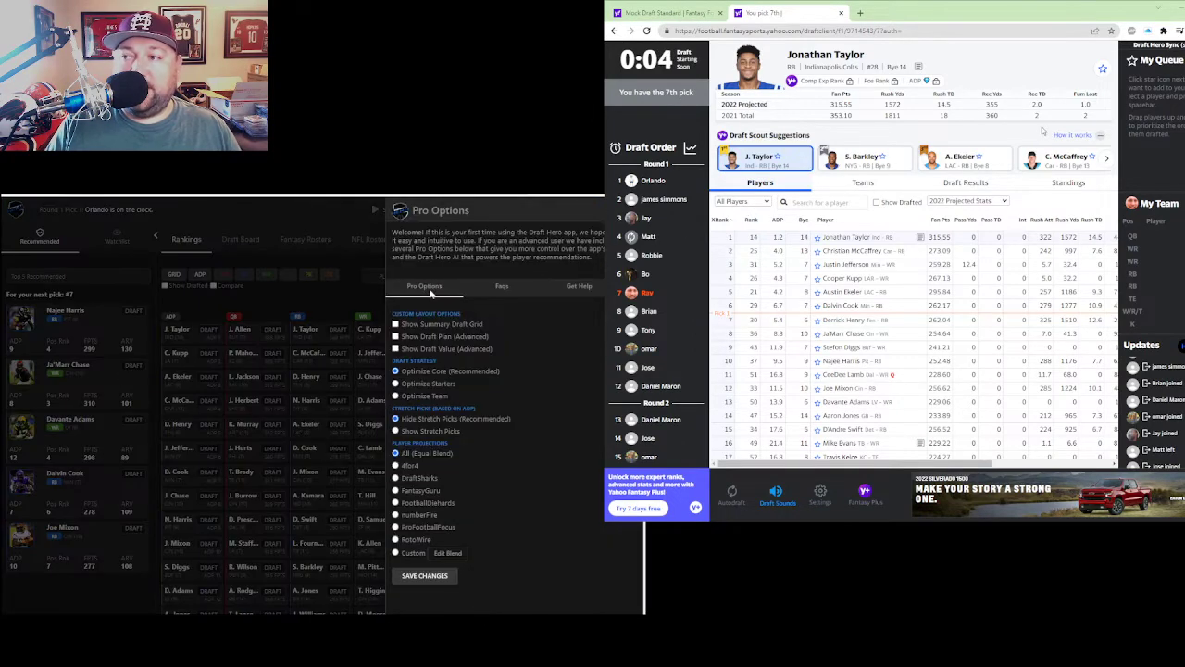
{"action": "left_click", "coordinate": [395, 324]}
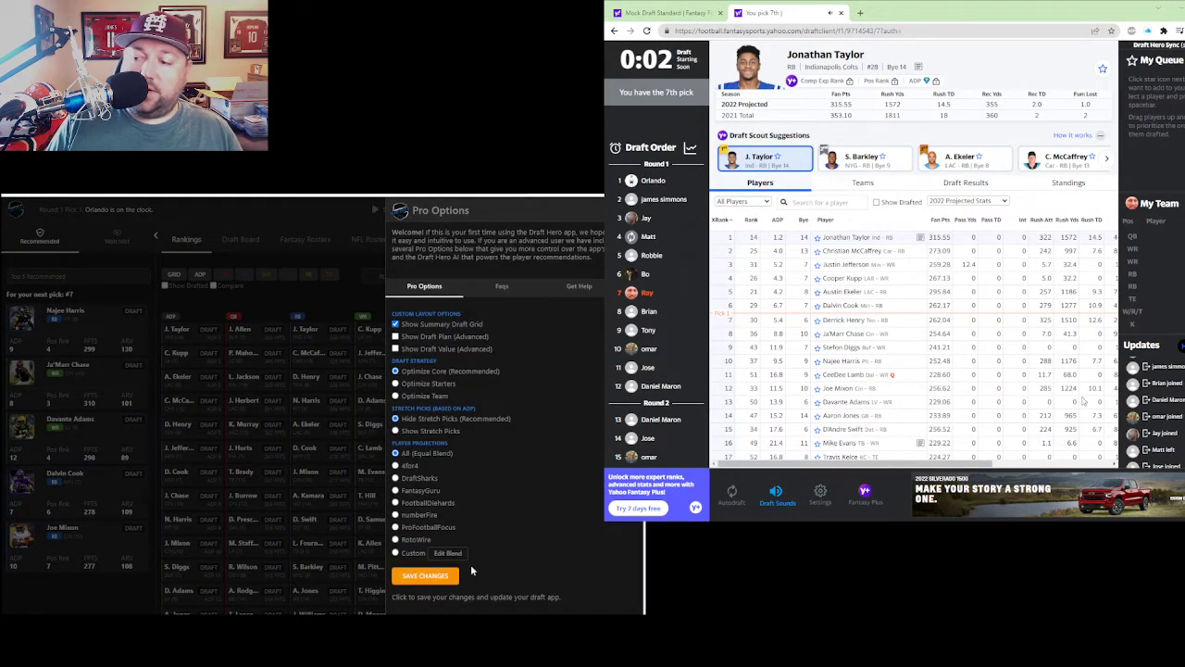
{"action": "left_click", "coordinate": [425, 575]}
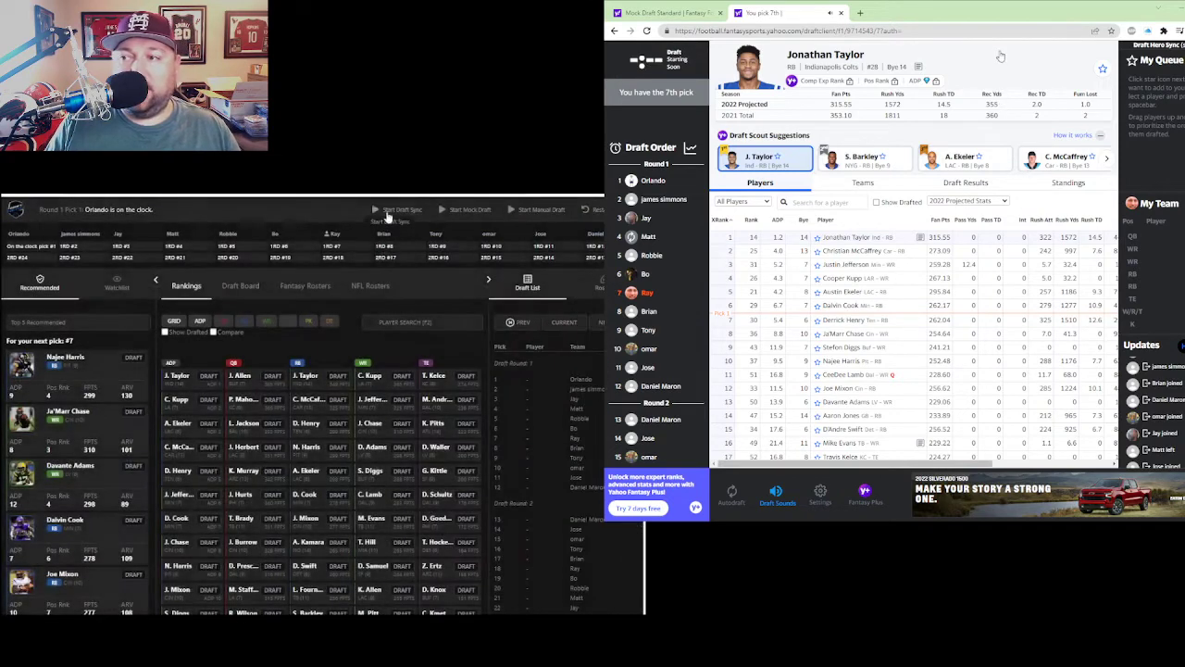
{"action": "left_click", "coordinate": [390, 211]}
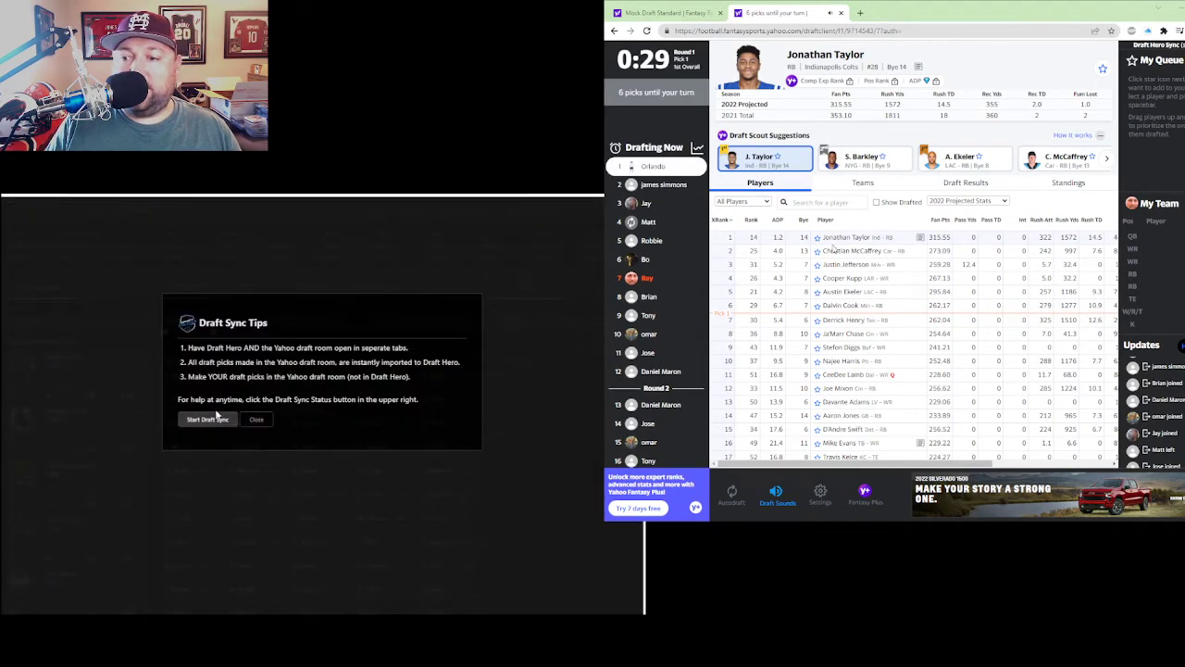
{"action": "left_click", "coordinate": [208, 418]}
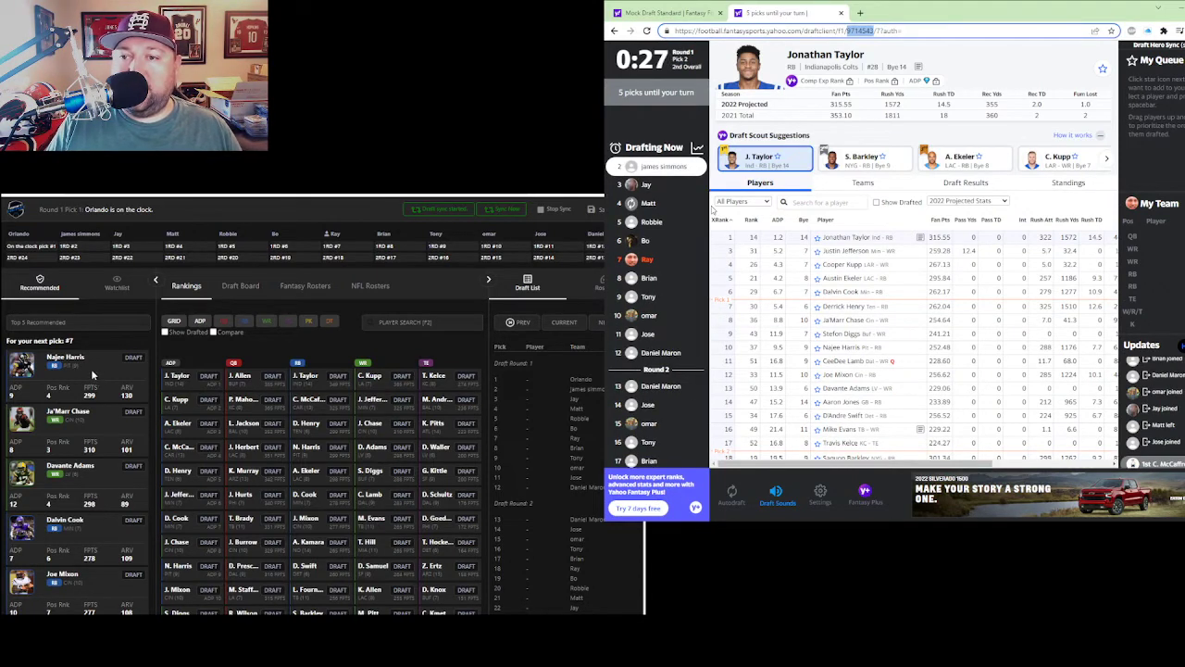
- Show Yahoo's round 1 Draft Results while picks McCaffrey through Kupp sync into Draft Hero
{"action": "left_click", "coordinate": [960, 74]}
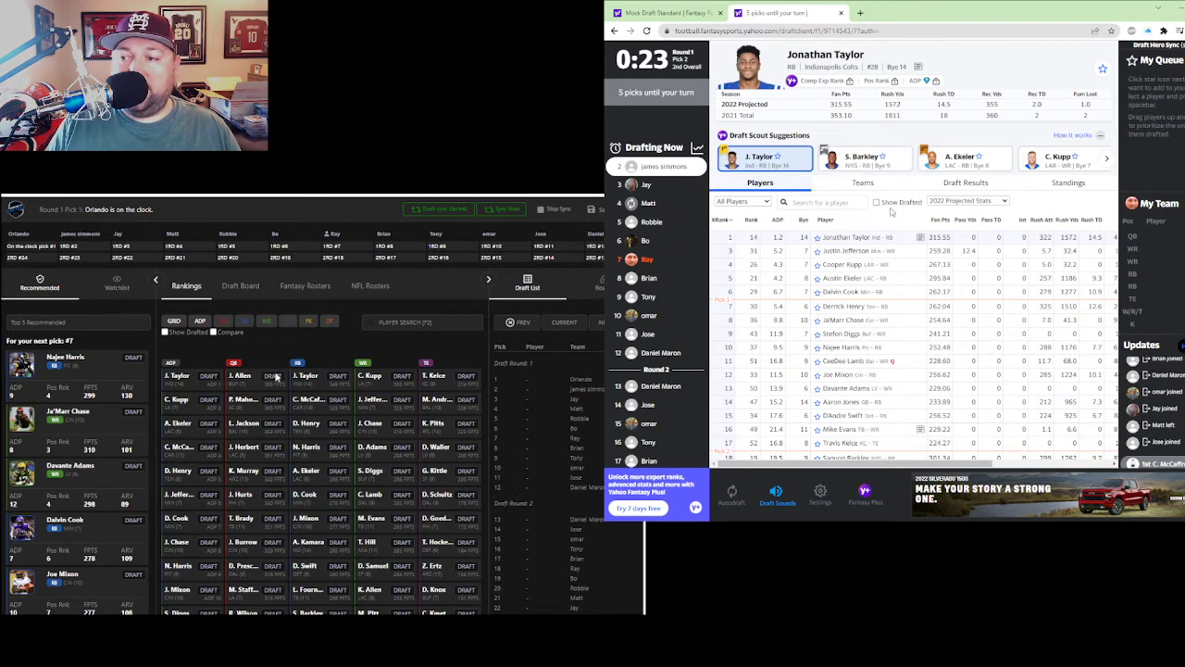
{"action": "left_click", "coordinate": [959, 184]}
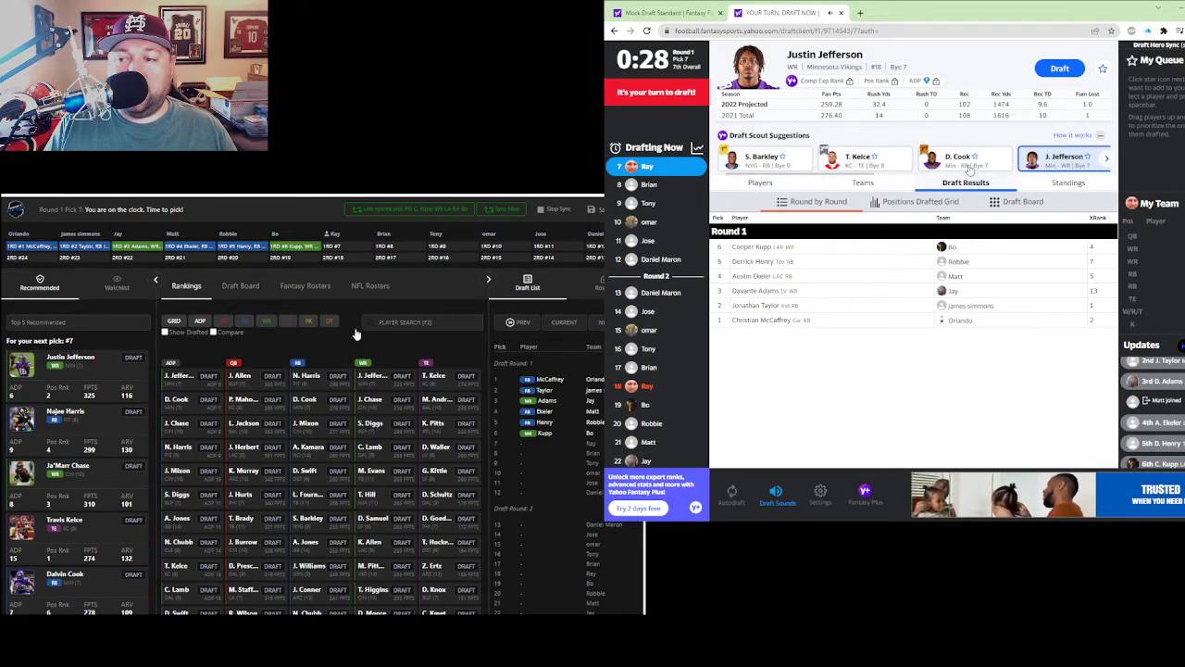
- Draft Justin Jefferson for Ray at pick 7, then view the round 1 Draft Results
{"action": "left_click", "coordinate": [776, 185]}
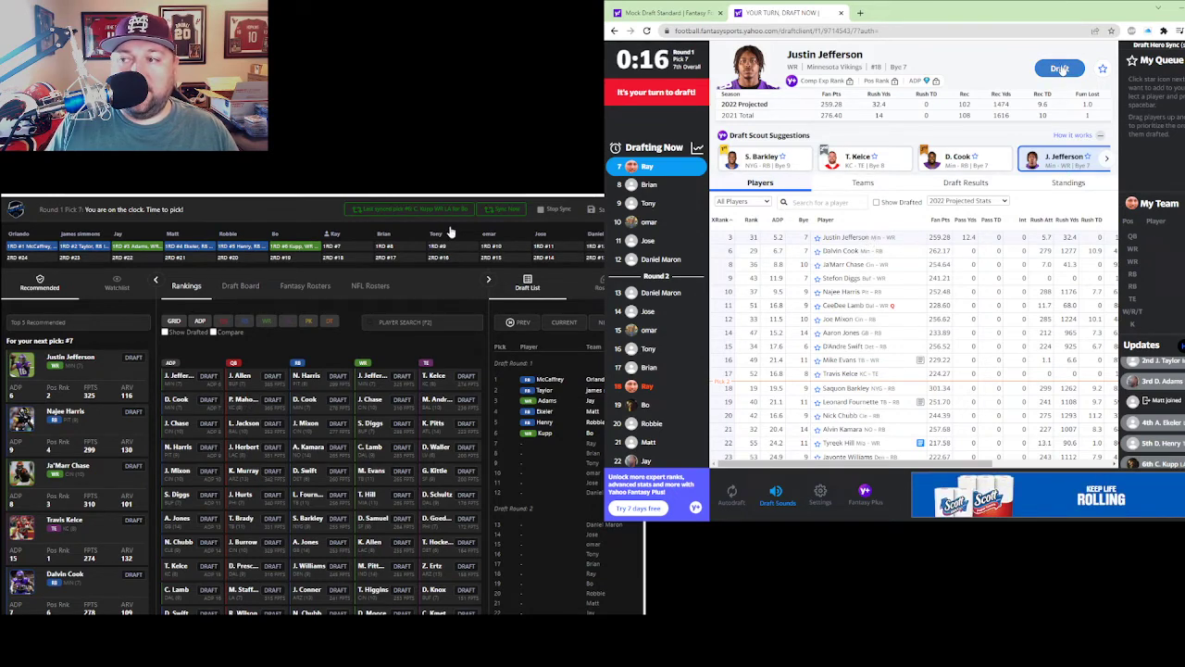
{"action": "left_click", "coordinate": [1061, 70]}
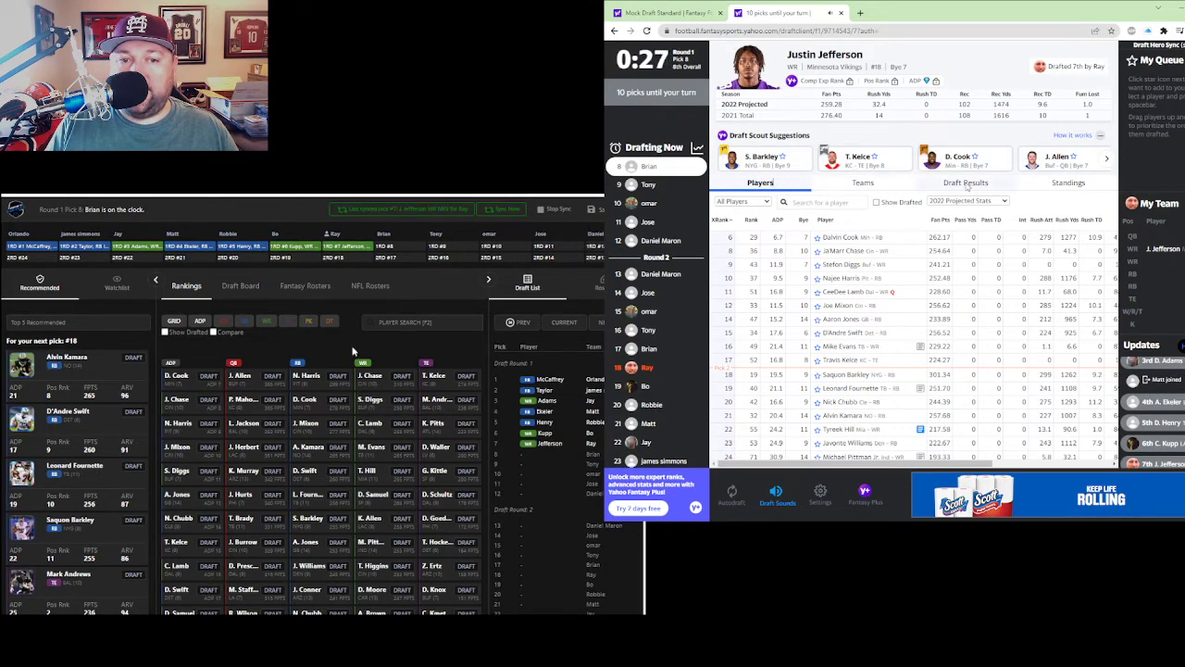
{"action": "left_click", "coordinate": [966, 184]}
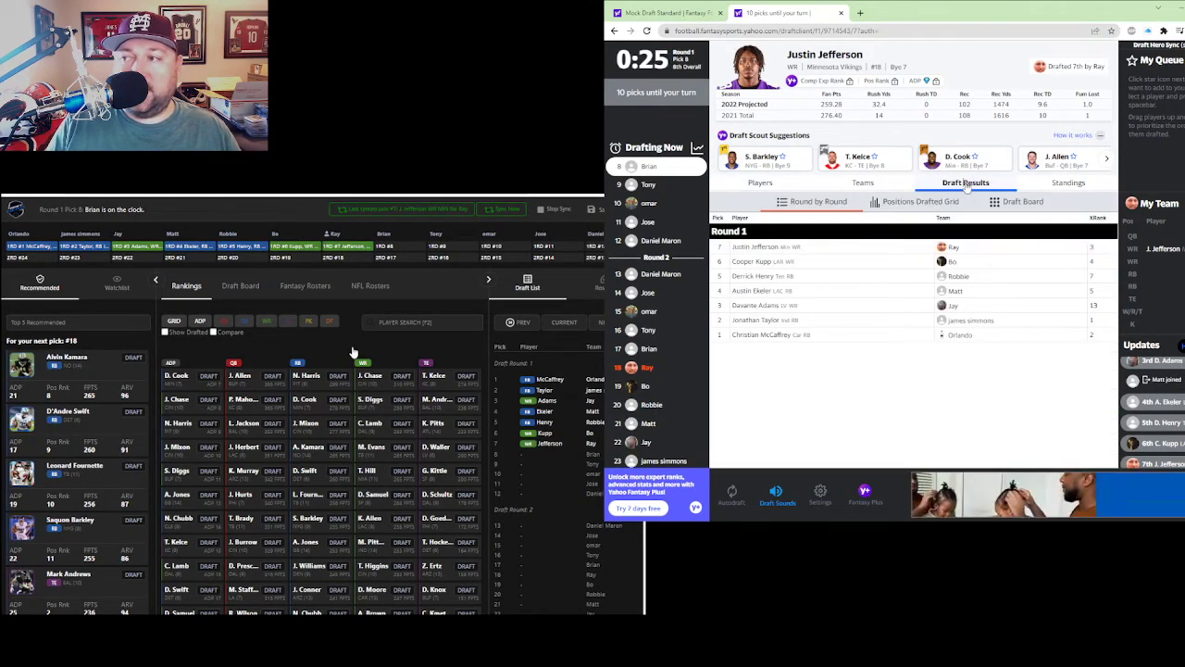